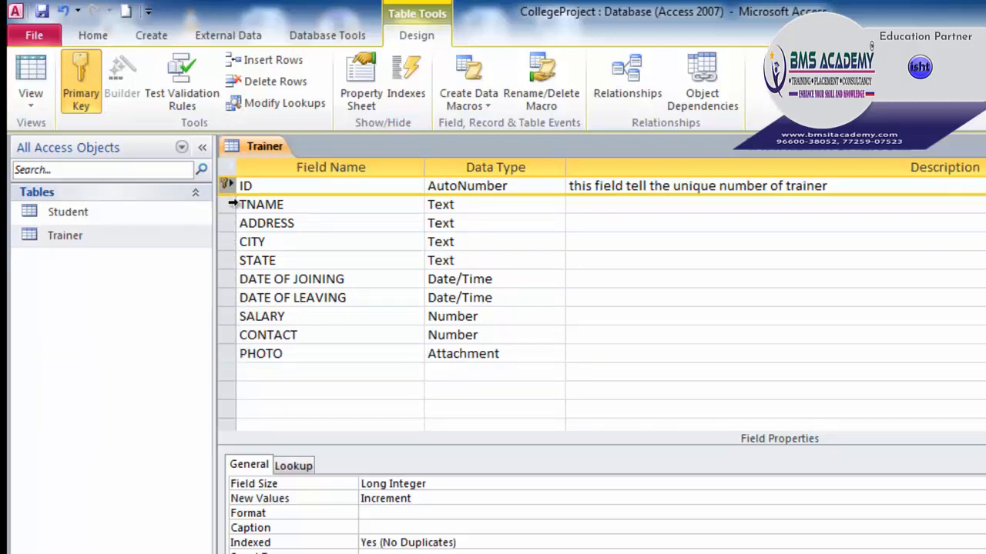
Step: Make TNAME the Trainer table's primary key, then switch the key back to ID
left_click(230, 209)
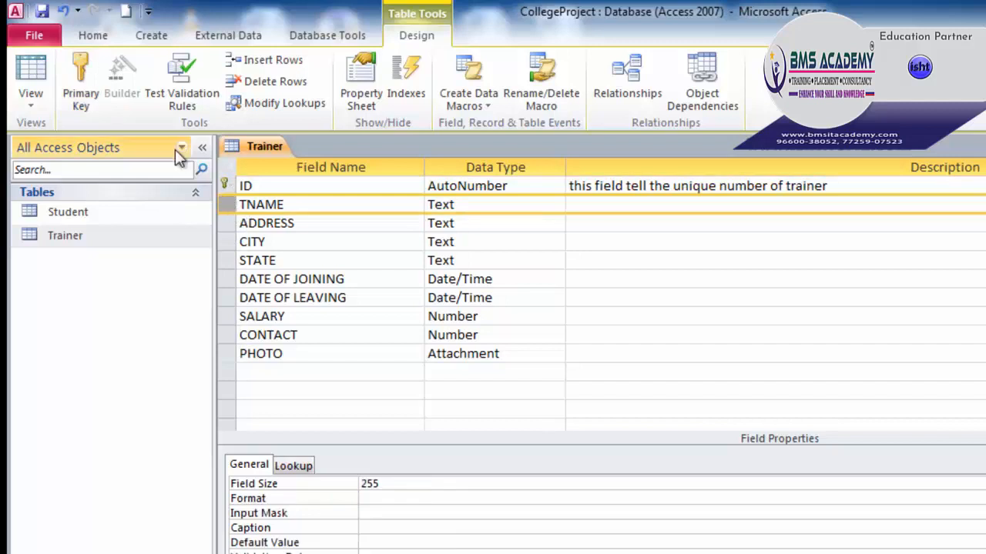
left_click(84, 75)
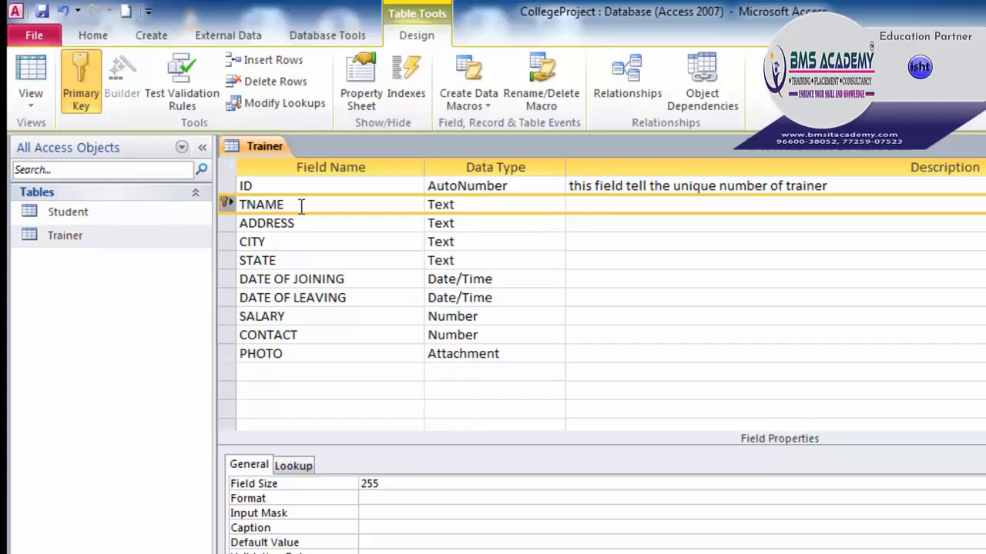
left_click(228, 187)
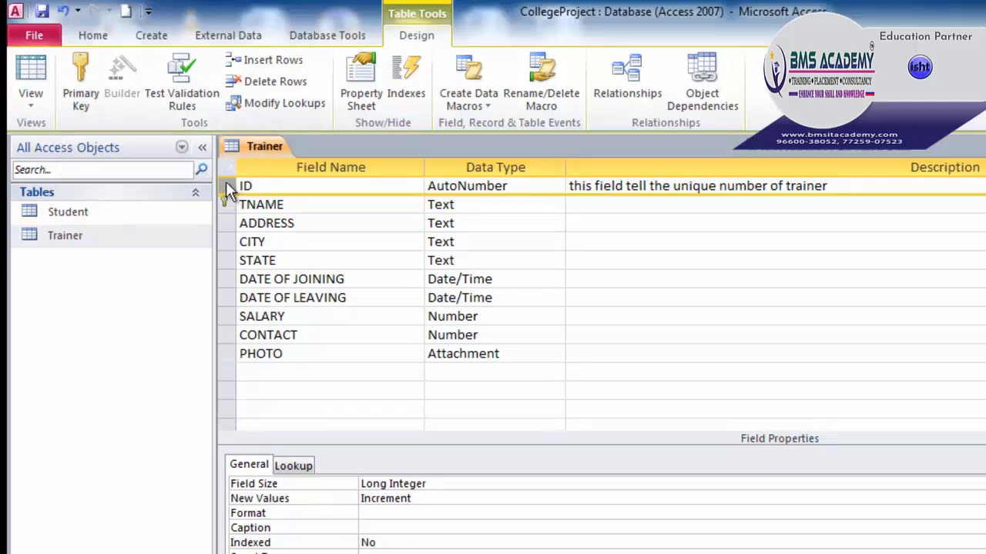
right_click(227, 187)
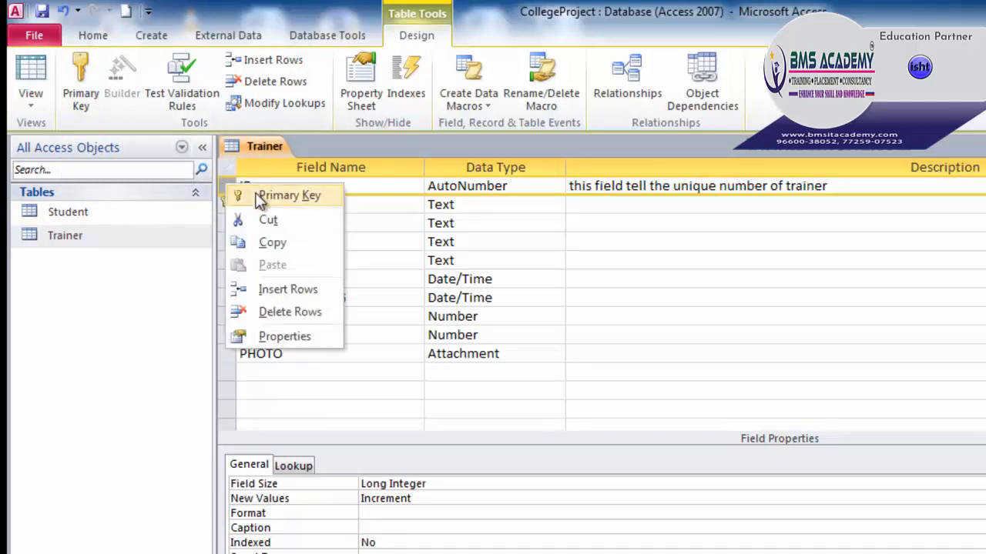
left_click(285, 195)
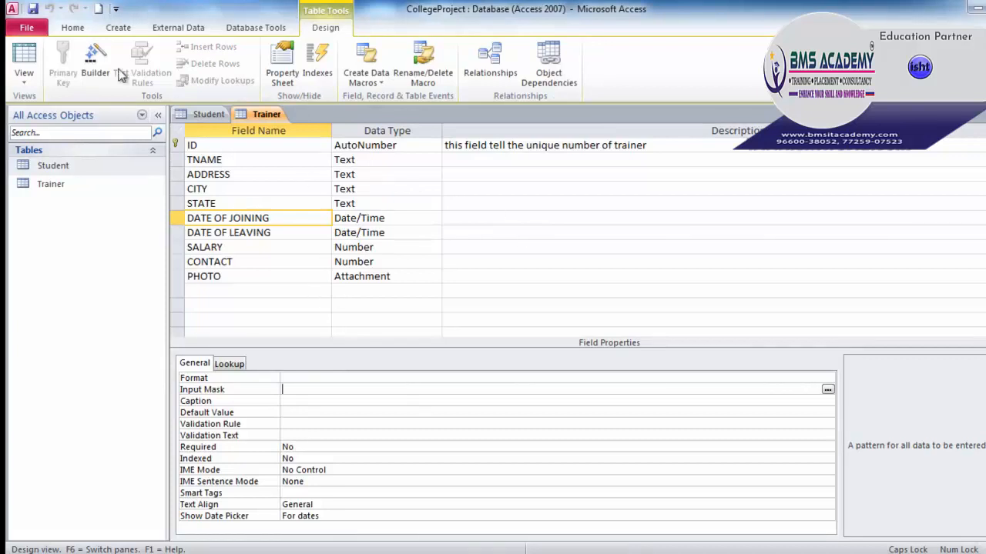
Step: Save the Trainer table design and switch it to Datasheet View
left_click(34, 10)
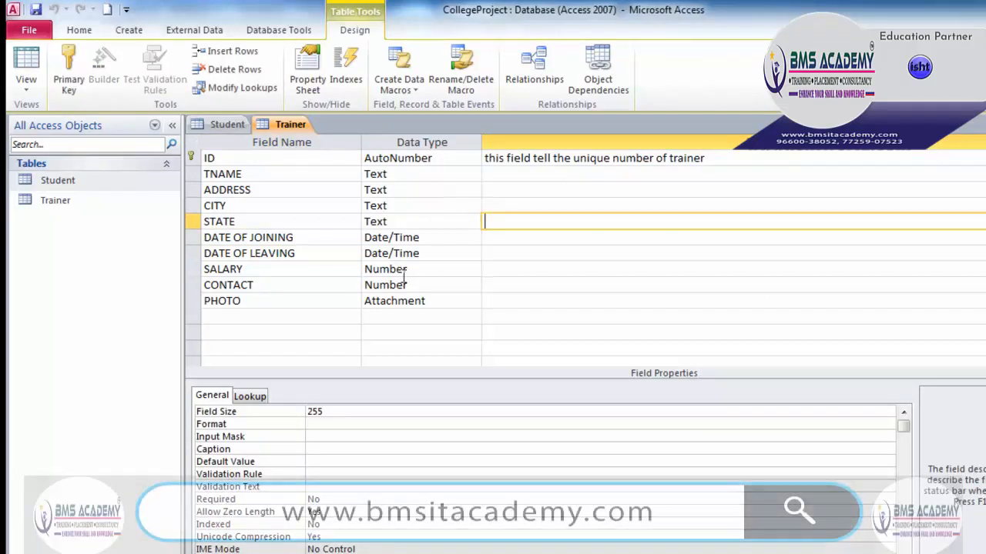
left_click(35, 96)
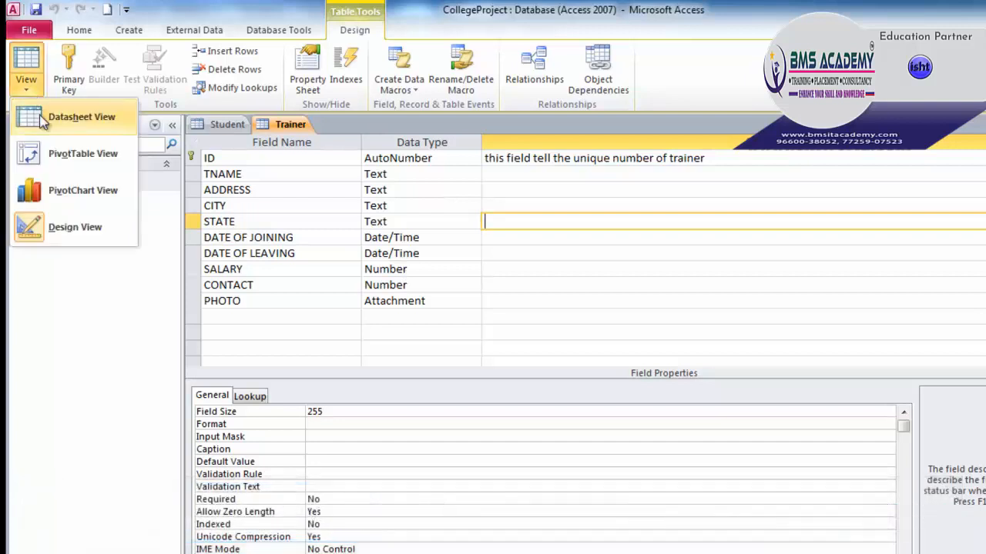
left_click(81, 117)
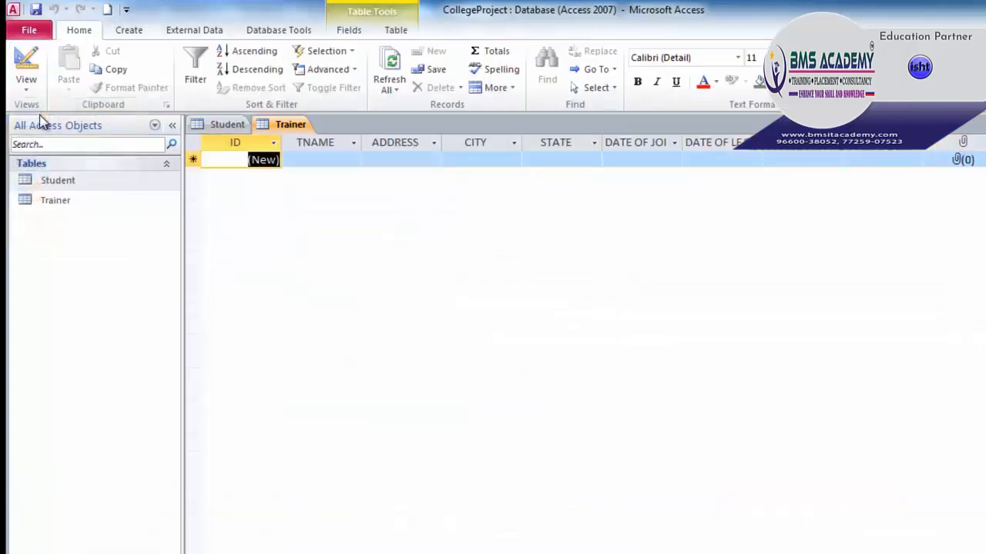
Step: Glance at the Student table, then step through the empty Trainer record's cells
left_click(231, 125)
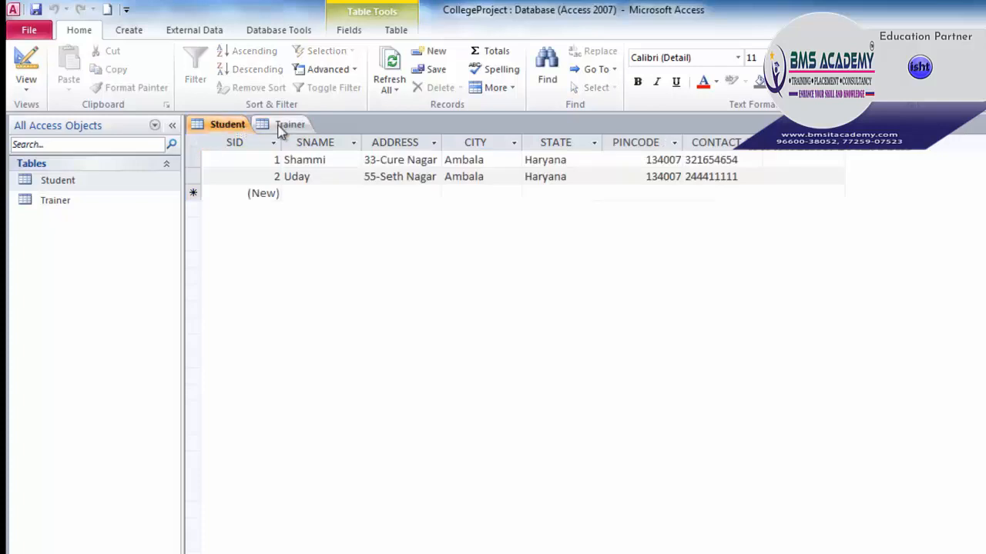
left_click(282, 126)
left_click(331, 159)
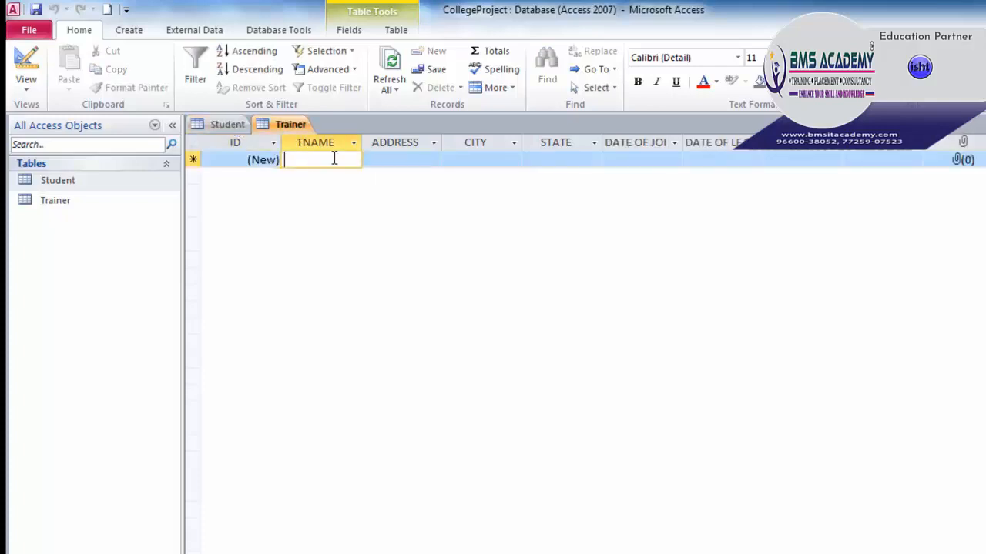
left_click(403, 161)
left_click(478, 158)
left_click(542, 160)
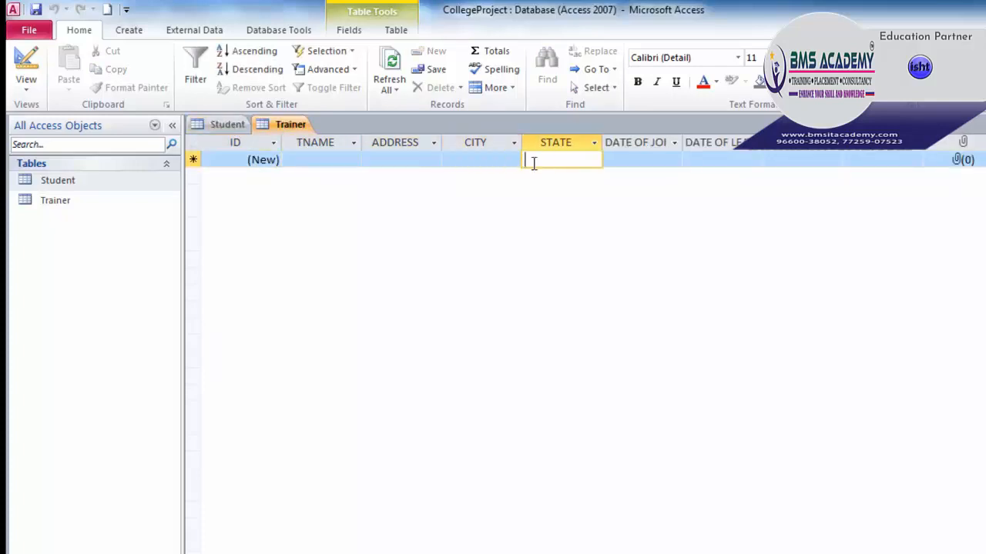
left_click(656, 159)
left_click(744, 159)
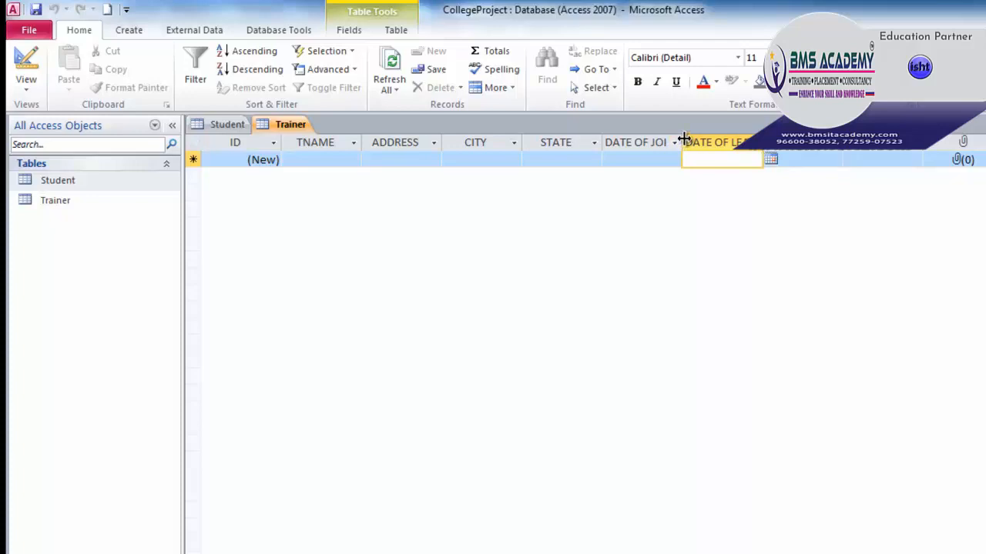
Step: Widen the DATE OF JOINING and DATE OF LEAVING columns and narrow the ID column
left_click_drag(683, 138, 728, 138)
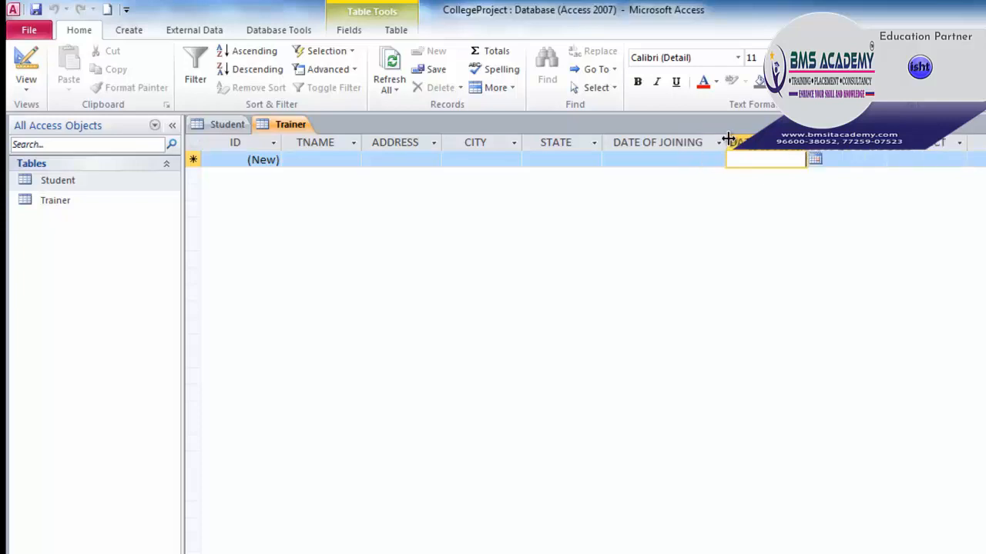
left_click_drag(806, 141, 844, 142)
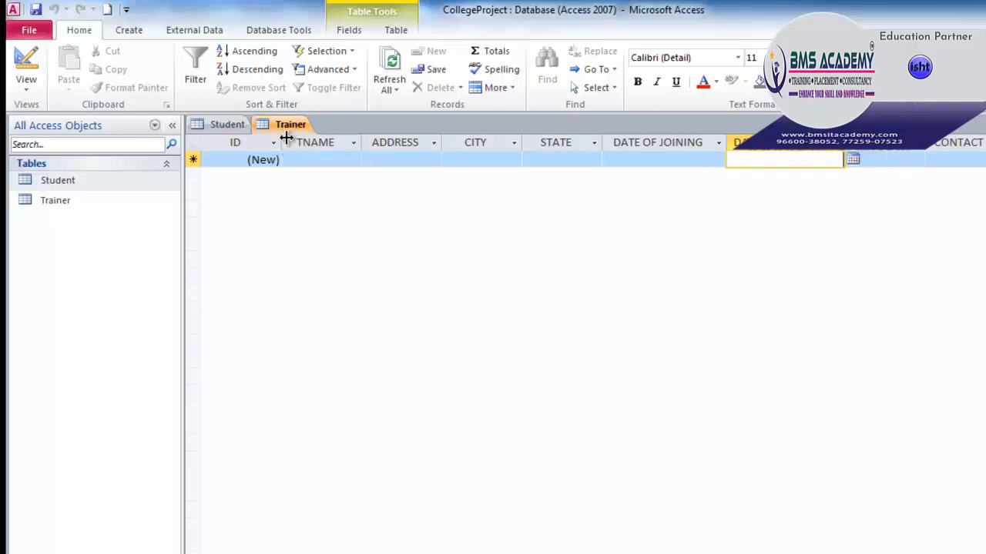
left_click_drag(282, 138, 257, 139)
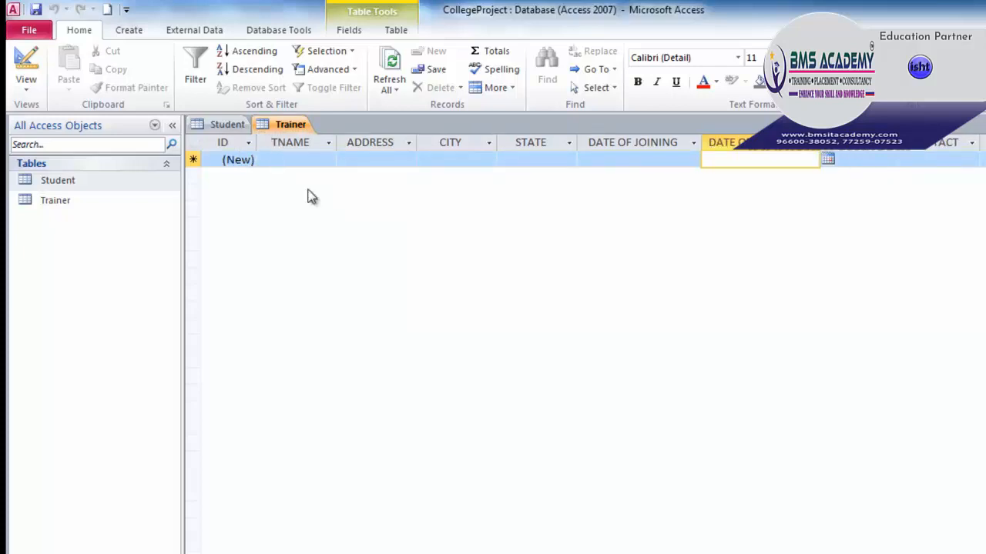
left_click(227, 126)
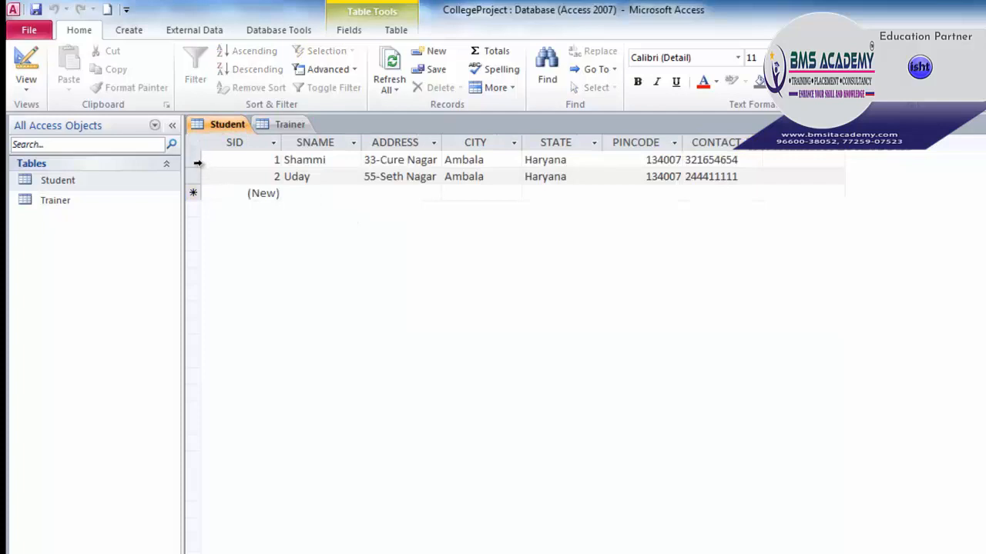
Step: Drag the Student record selector borders to enlarge the row height
left_click_drag(193, 167, 194, 245)
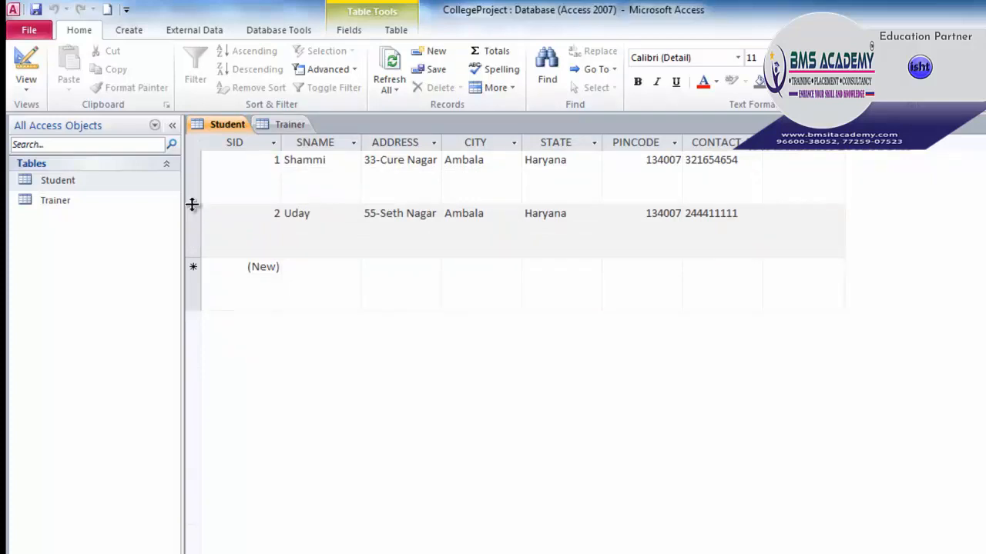
mouse_move(193, 204)
left_mouse_down()
mouse_move(193, 183)
mouse_move(196, 219)
left_mouse_up()
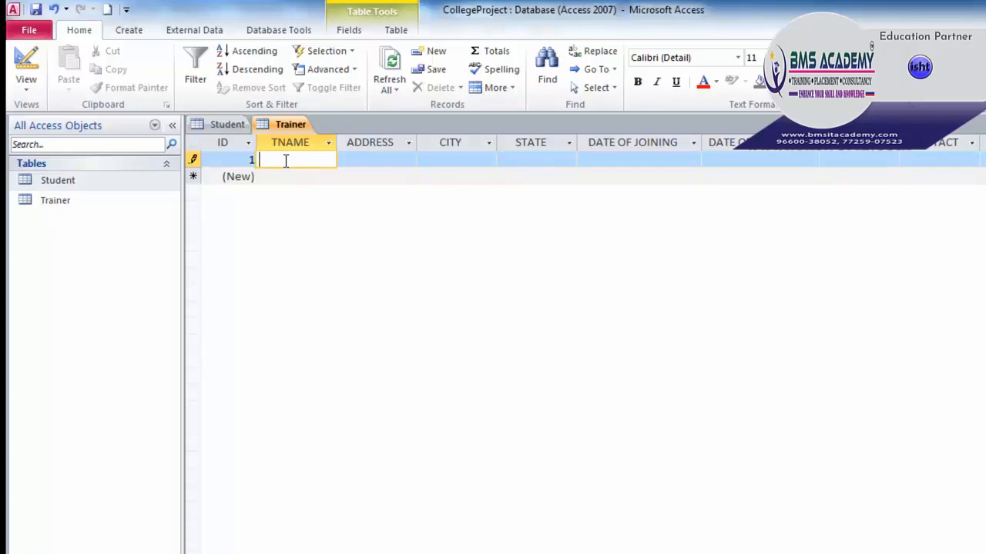
Step: Enter the trainer's name, street address, city and state into Trainer record 1
type("Vikas Yadav")
left_click(357, 160)
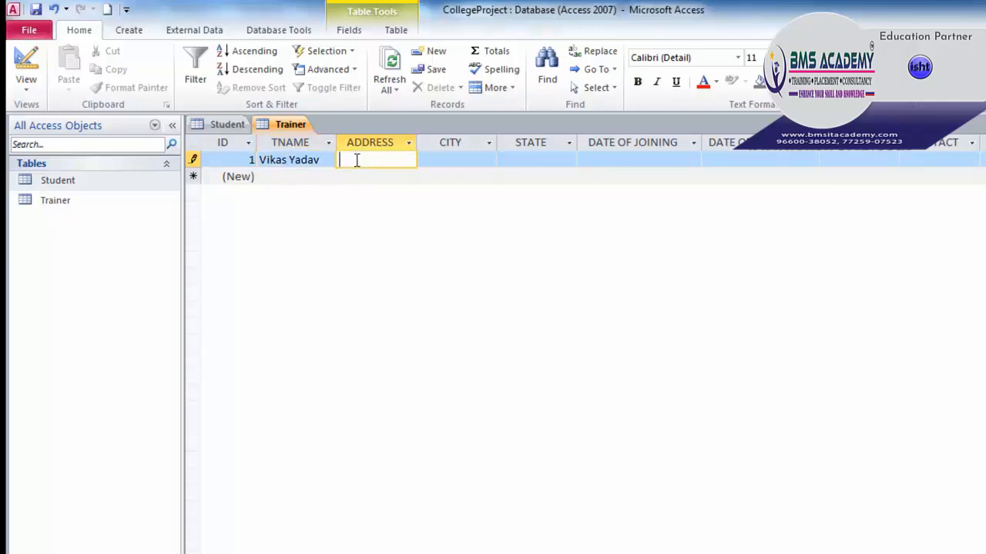
type("333- ManakPur")
left_click(451, 160)
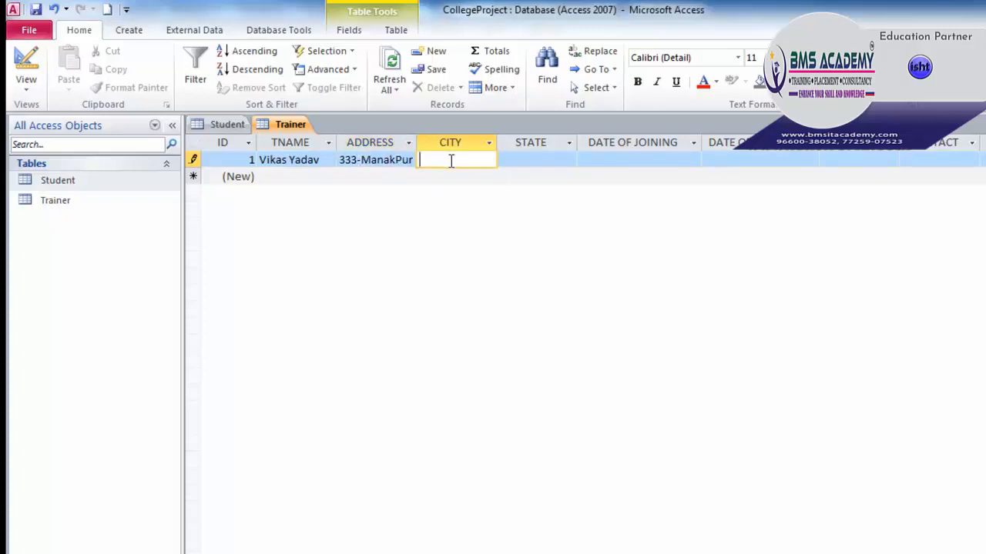
type("Panipat")
left_click(545, 161)
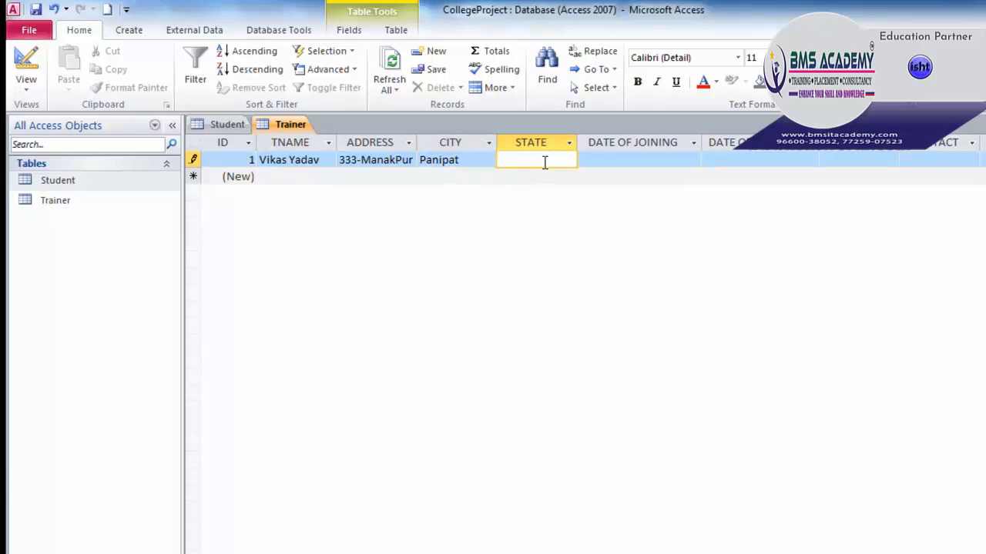
type("Haryana")
left_click(606, 161)
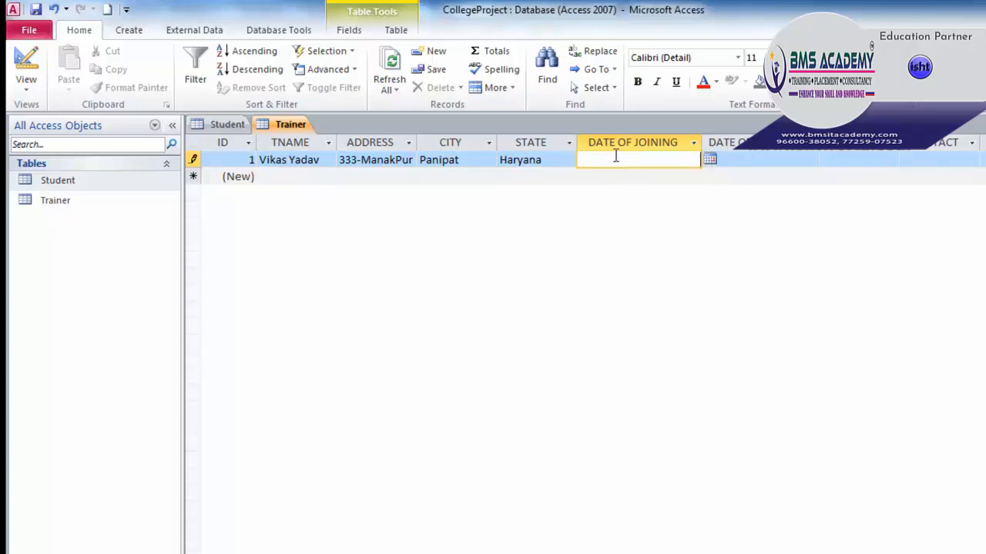
left_click(709, 159)
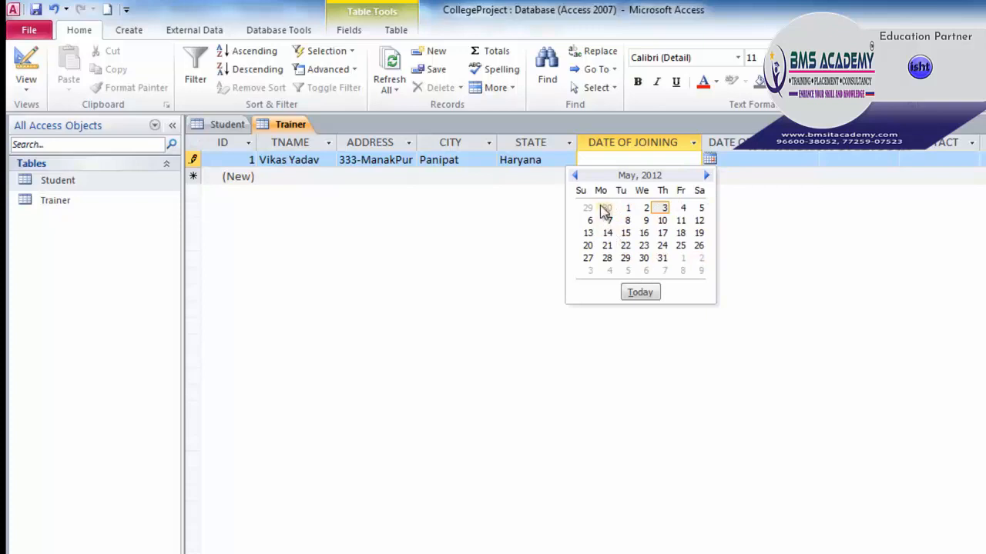
Step: Enter joining date 10-feb-2000, leaving date 6/15/2008, salary 20000 and the trainer's phone number
left_click(647, 159)
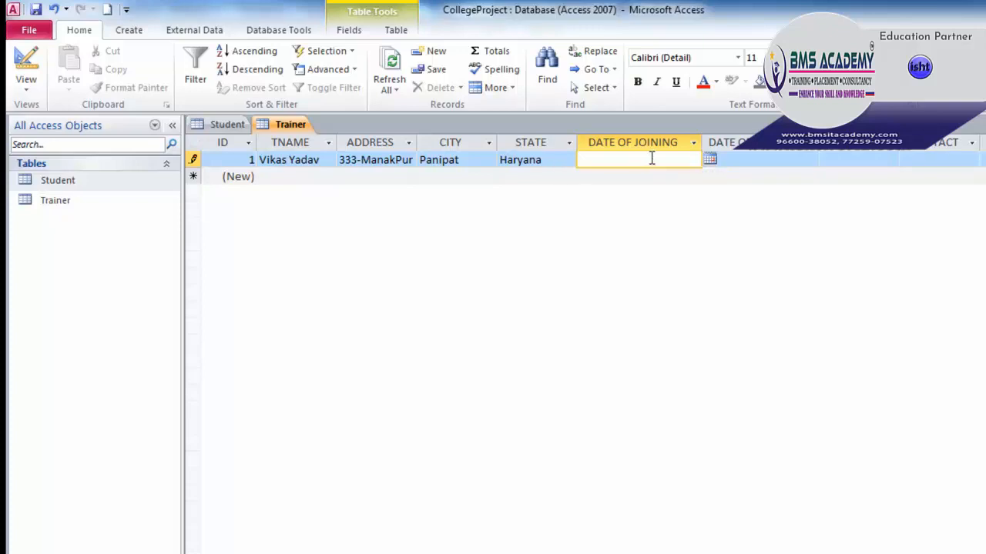
type("10-")
type("feb-2000")
left_click(743, 158)
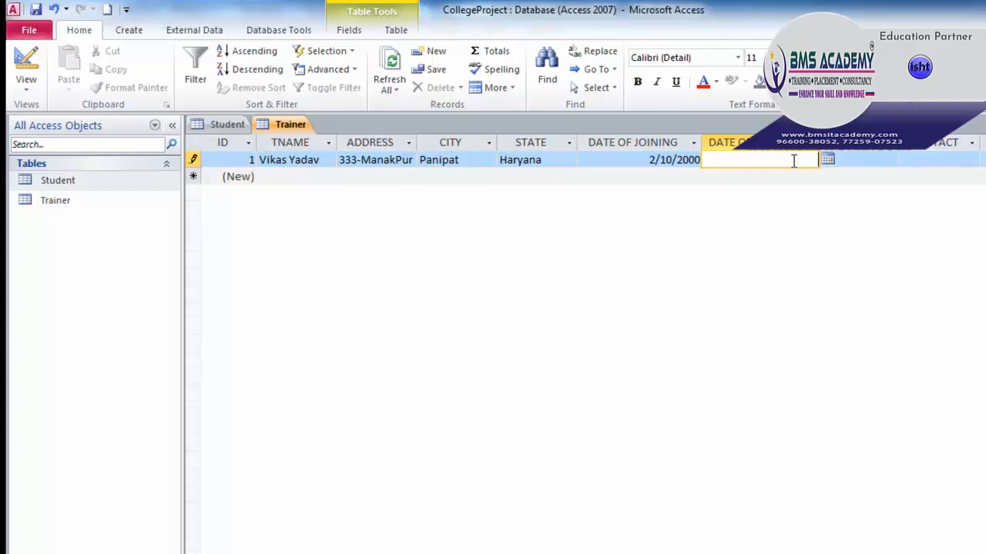
type("6/15/2008")
left_click(862, 160)
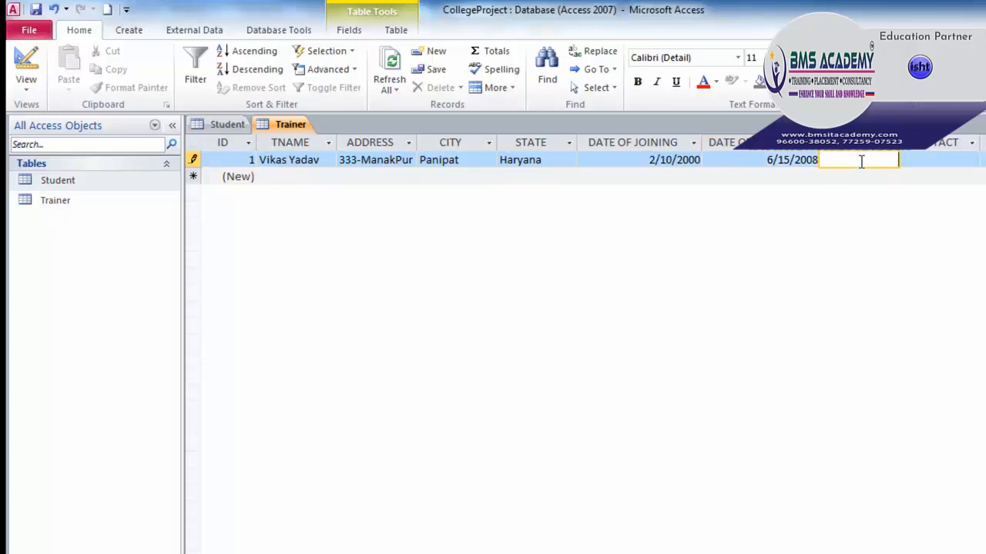
type("20000")
left_click(926, 159)
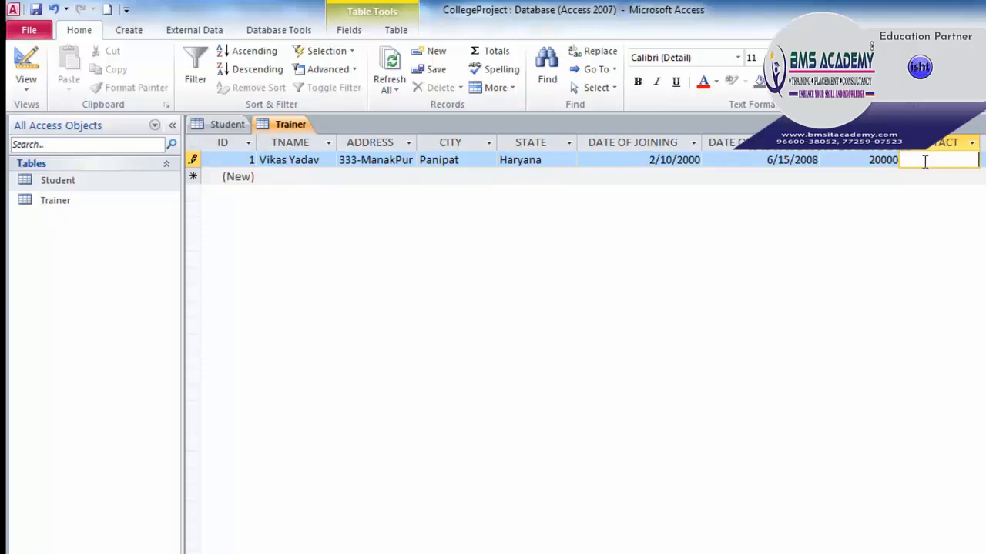
type("51234567")
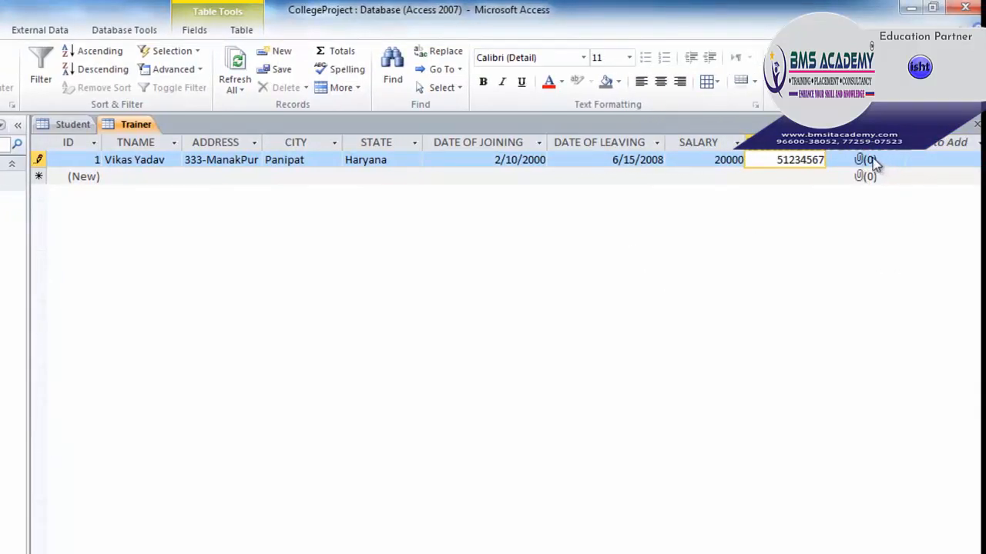
Step: Add the trainer's JPG photo from the Desktop to the record's attachment field
double_click(868, 159)
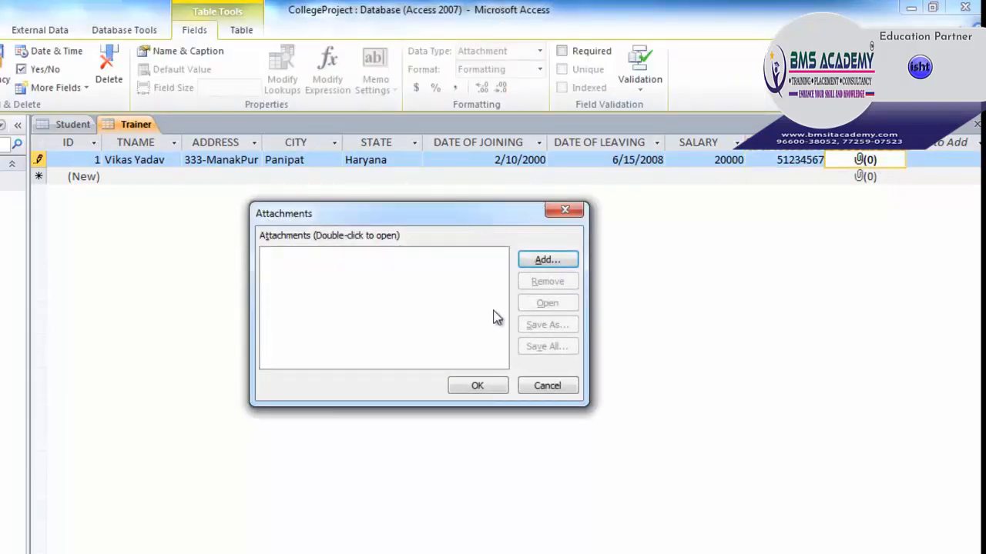
left_click(560, 265)
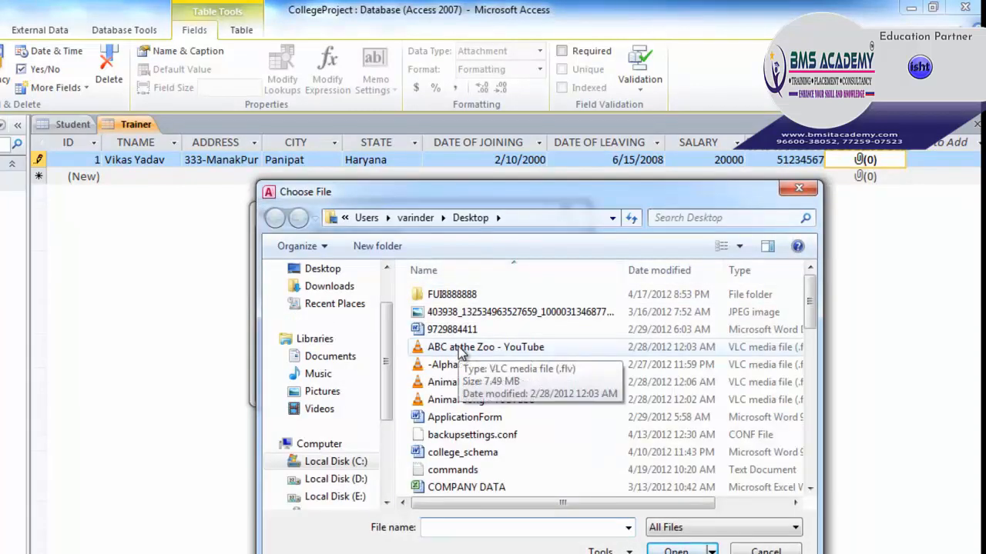
left_click(459, 350)
scroll(431, 362, "down", 5)
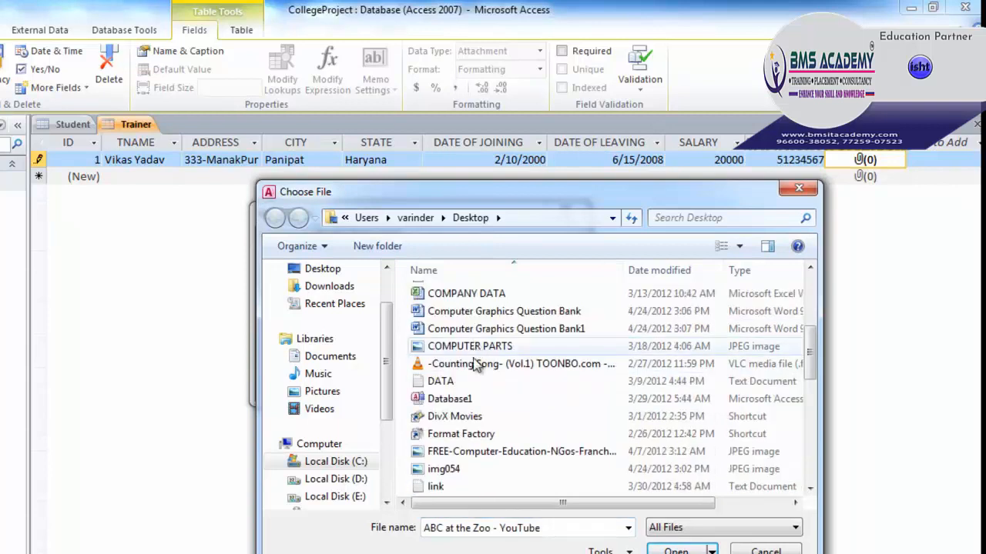
scroll(487, 423, "down", 4)
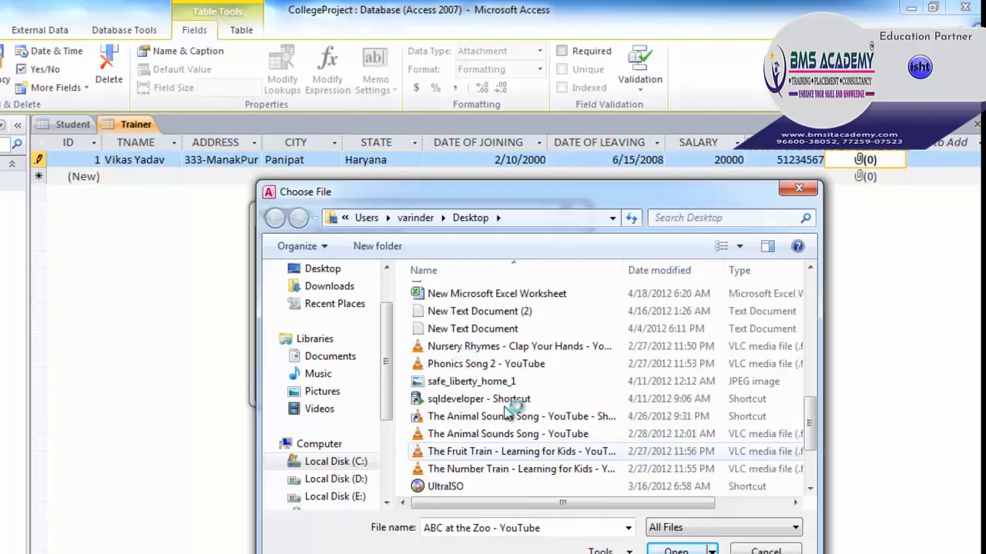
scroll(508, 415, "down", 2)
left_click(454, 469)
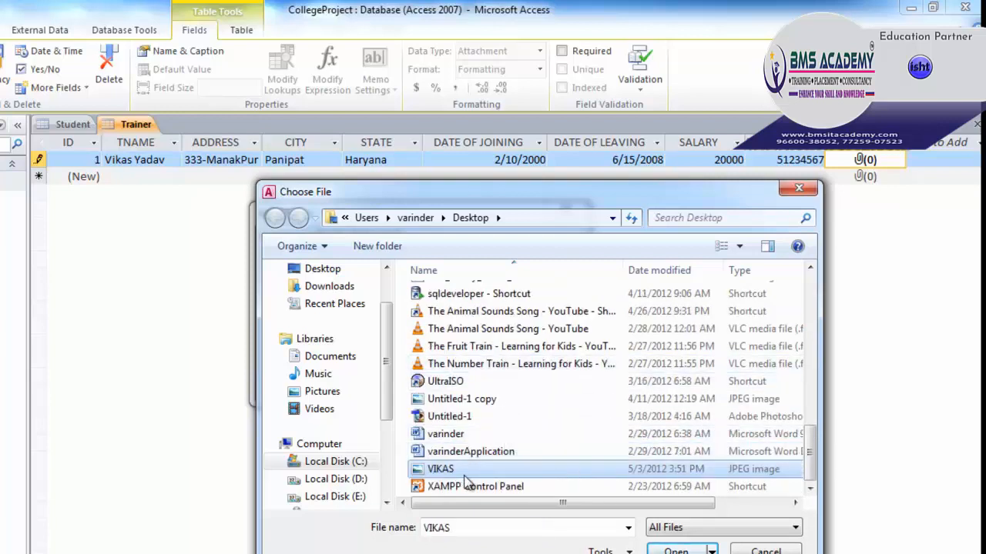
left_click(670, 549)
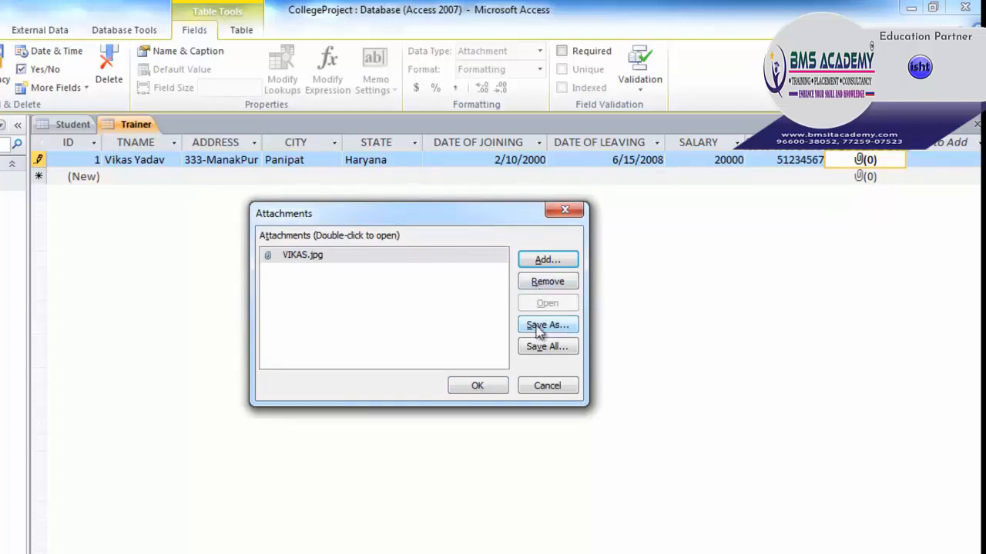
left_click(474, 386)
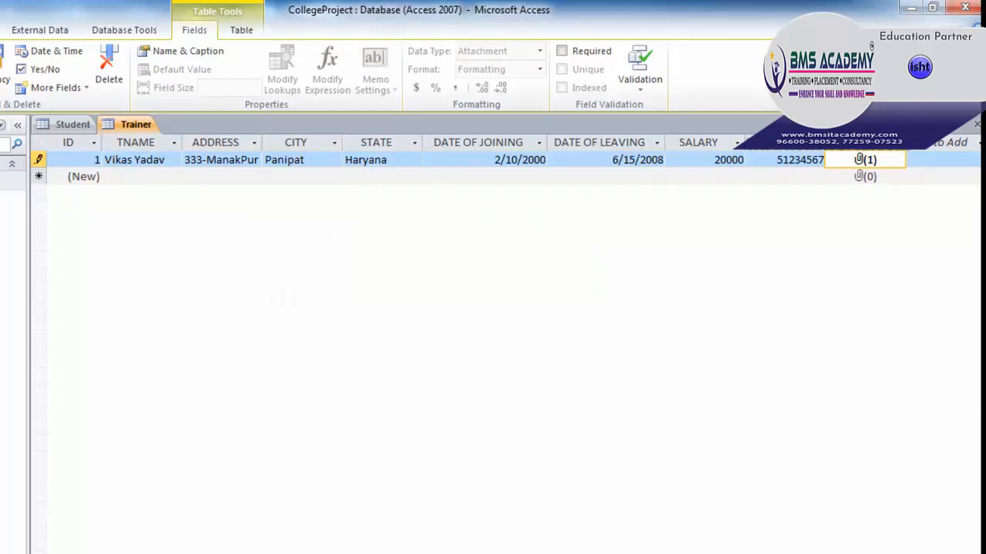
Step: Set the attachment column's caption to PHOTO via Name & Caption
left_click(870, 144)
left_click(871, 146)
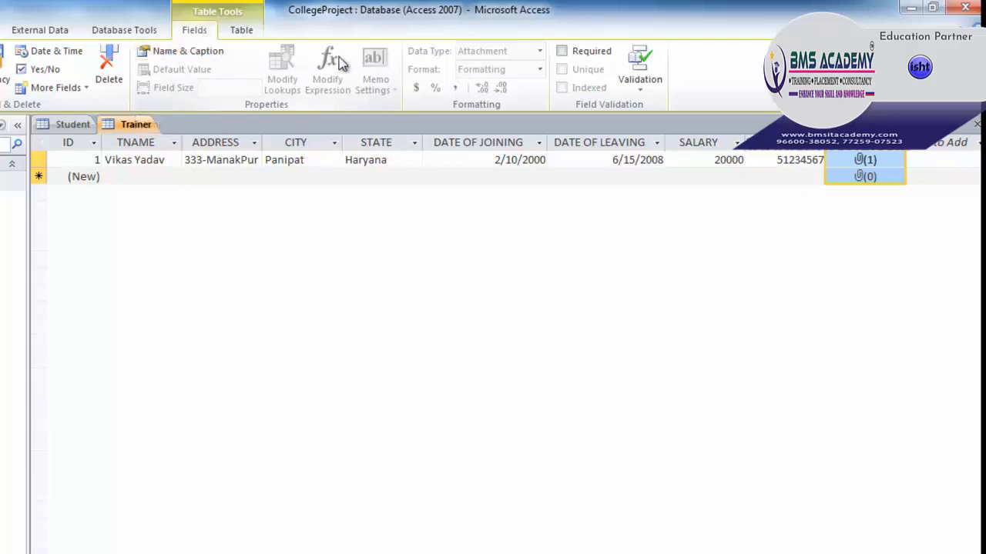
left_click(185, 54)
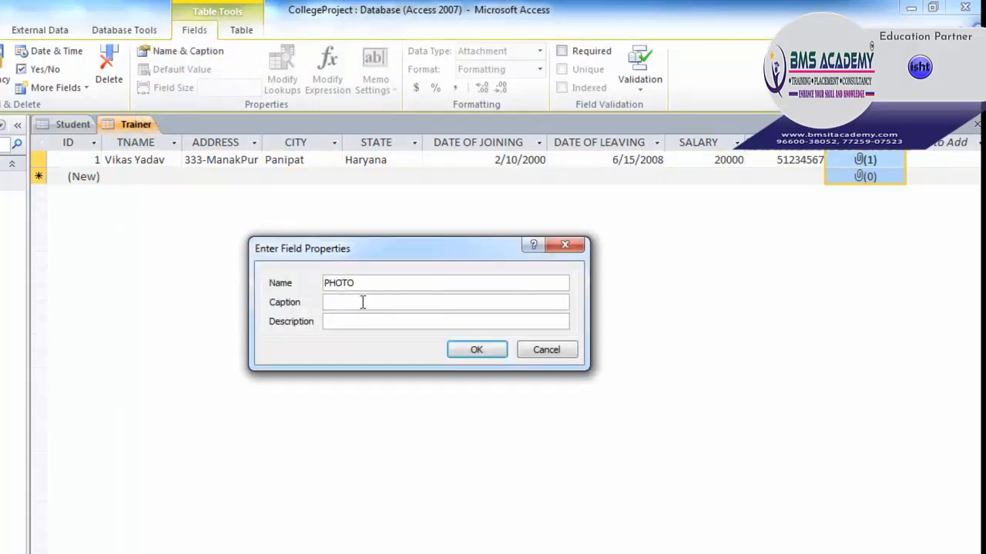
left_click(360, 303)
type("PHOTO")
left_click(474, 351)
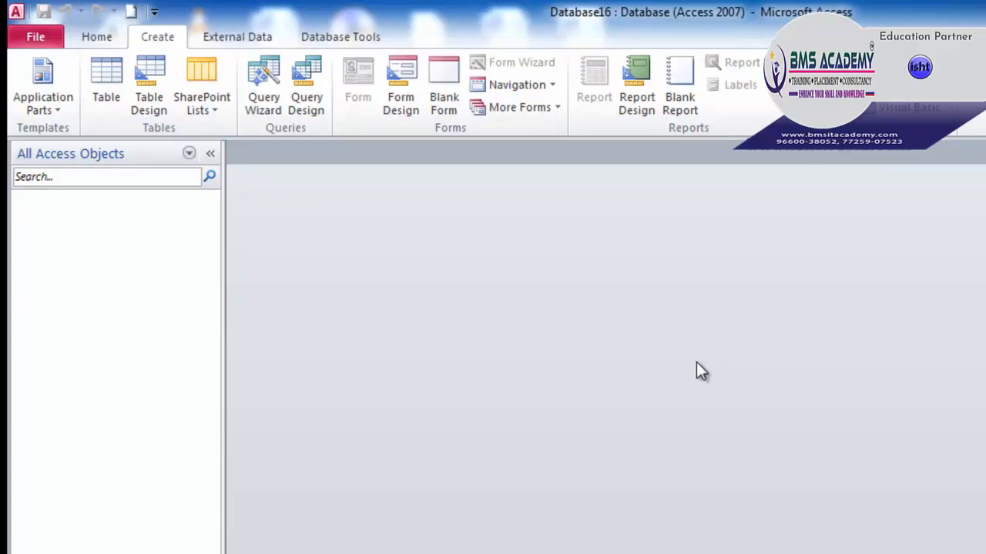
Step: Insert the Contacts Quick Start application part into Database16
left_click(62, 112)
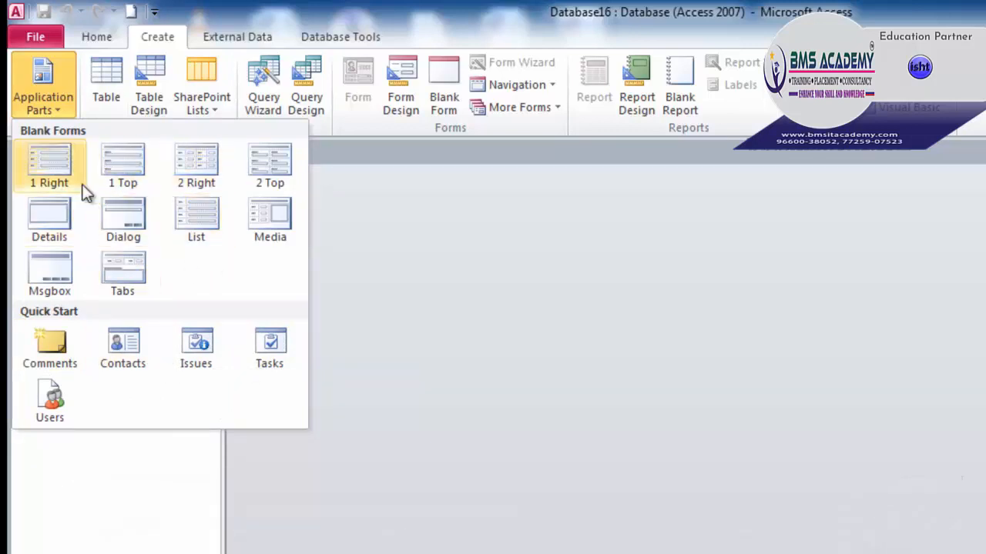
left_click(112, 351)
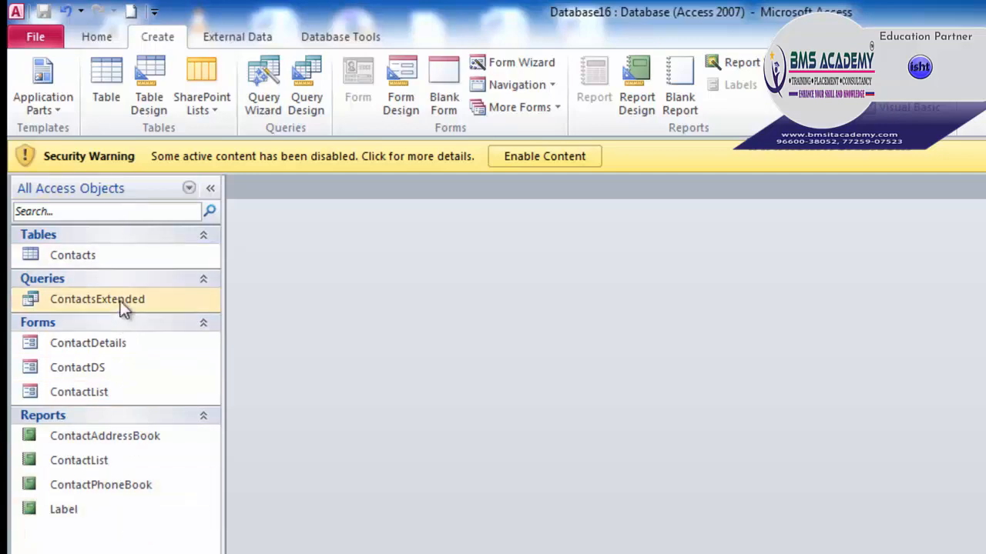
Step: Open the Contacts table datasheet and delete its Fax Number column
double_click(105, 256)
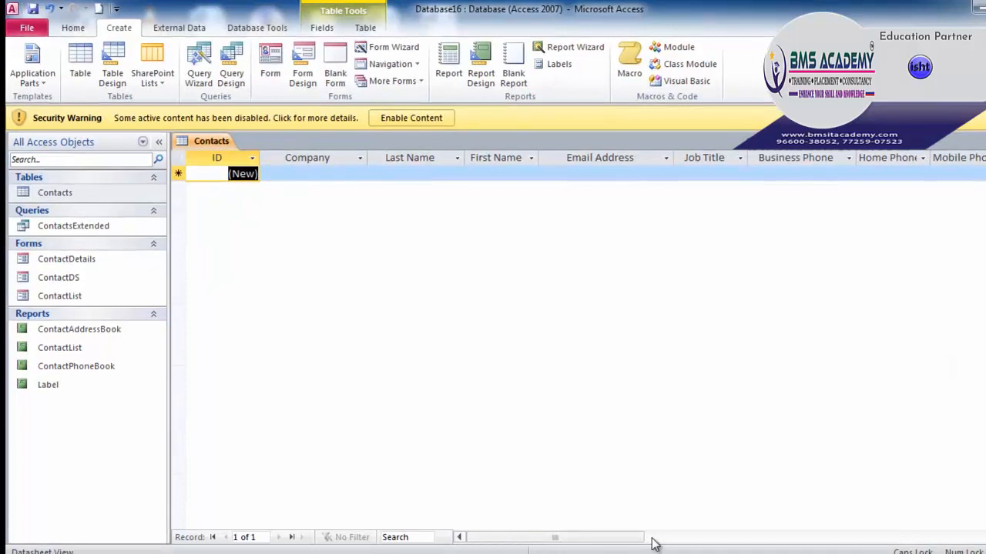
left_click_drag(651, 544, 473, 522)
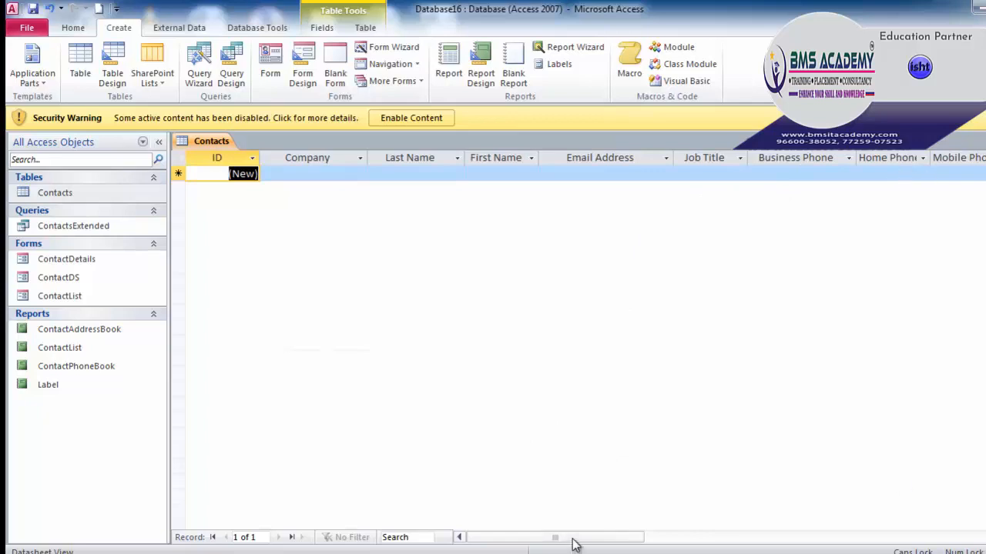
left_click_drag(572, 541, 651, 541)
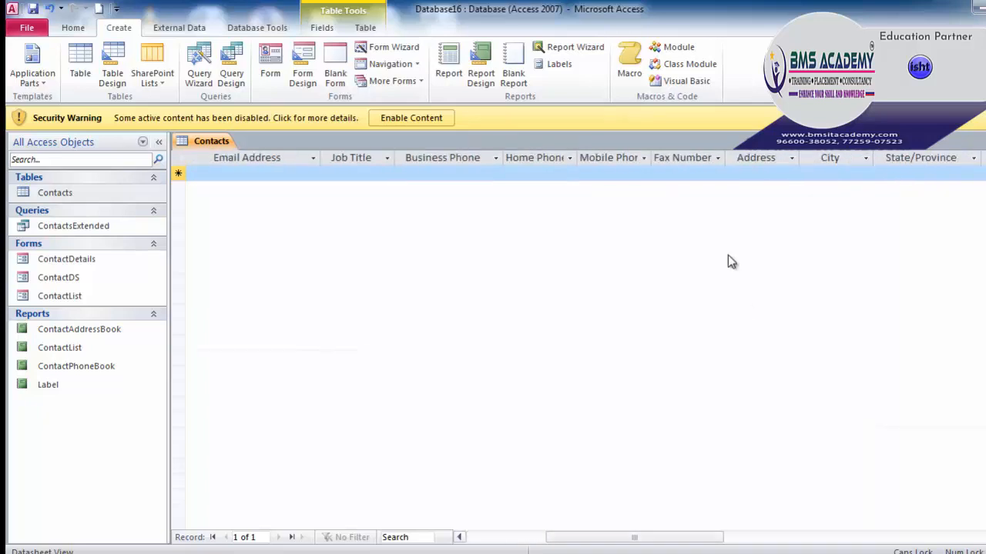
left_click(681, 156)
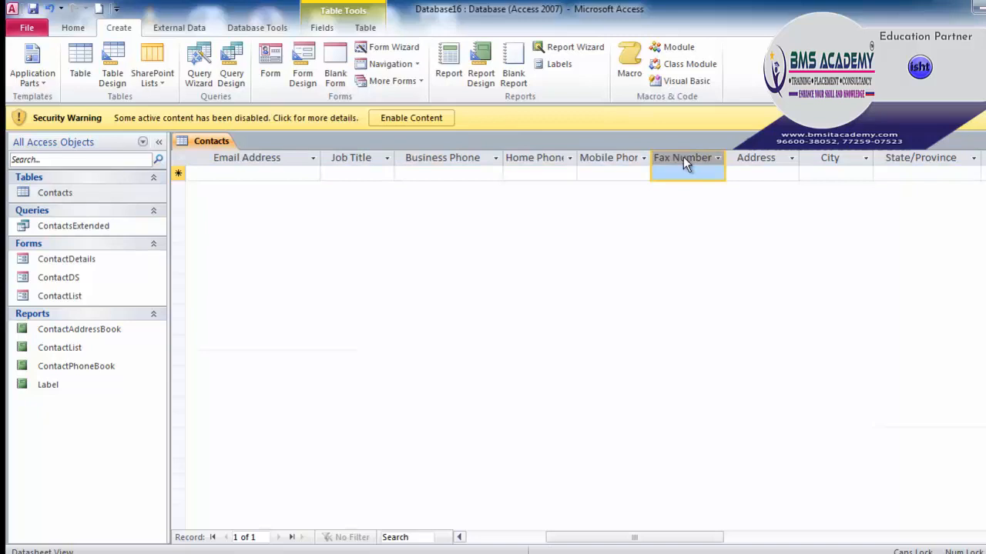
right_click(683, 157)
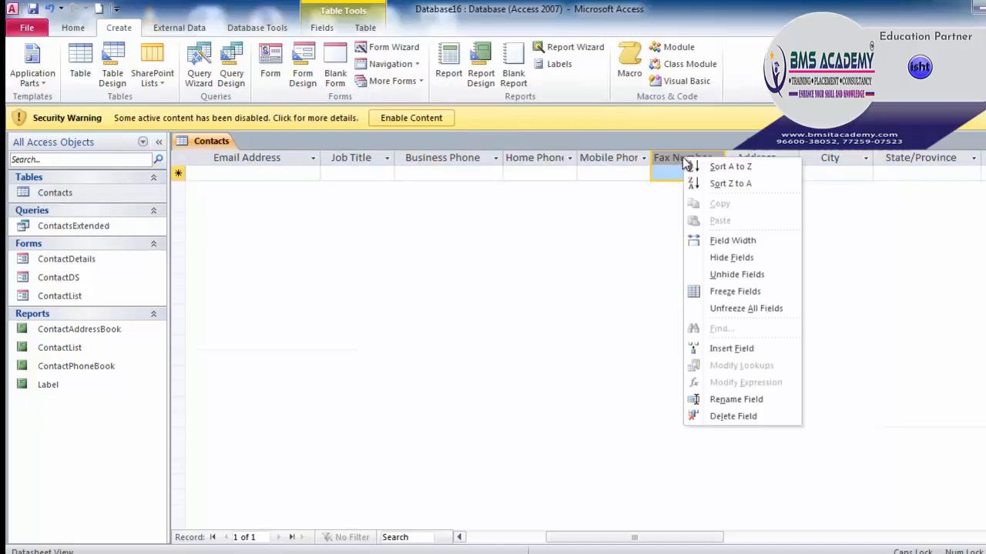
left_click(722, 416)
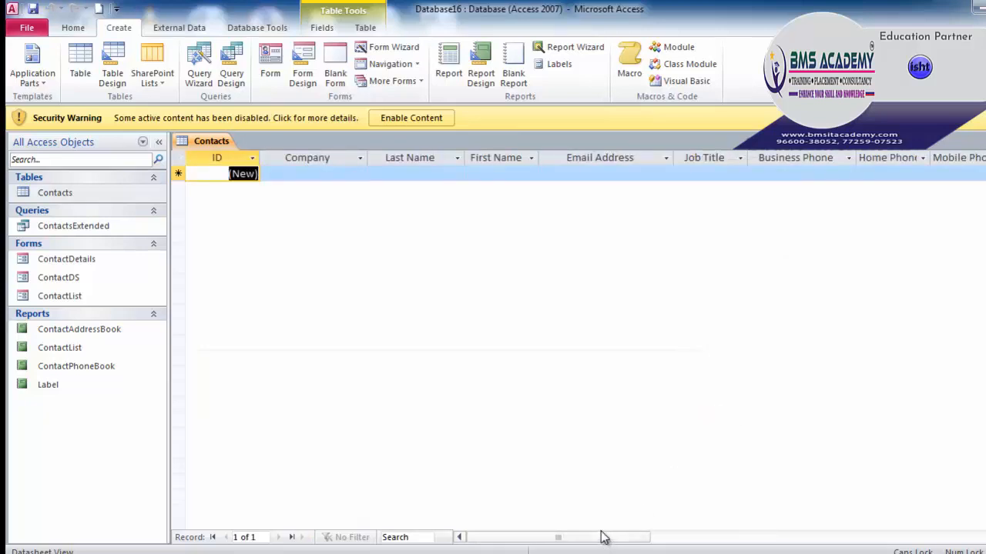
Step: Insert a new field before the Last Name column and name it Deptt
left_click(414, 158)
right_click(415, 158)
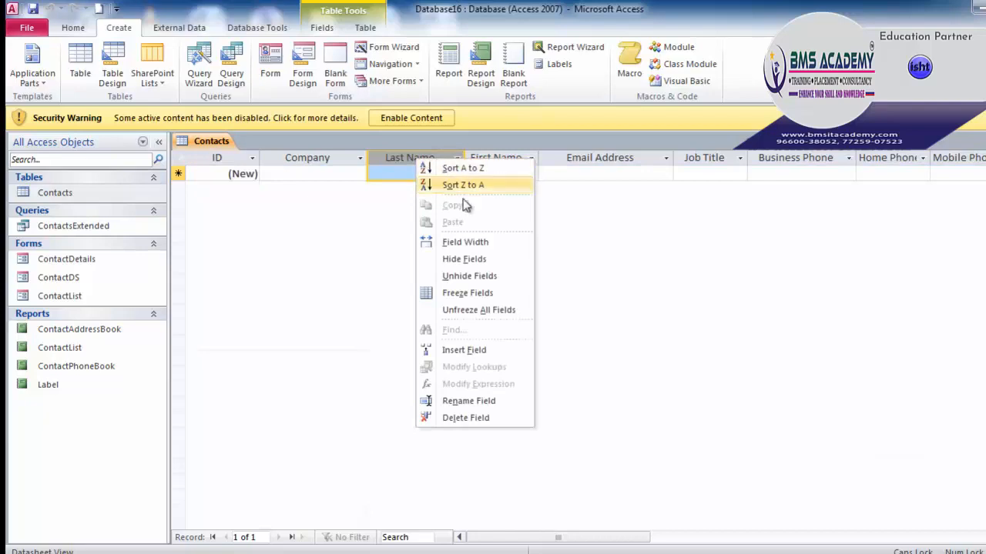
left_click(473, 350)
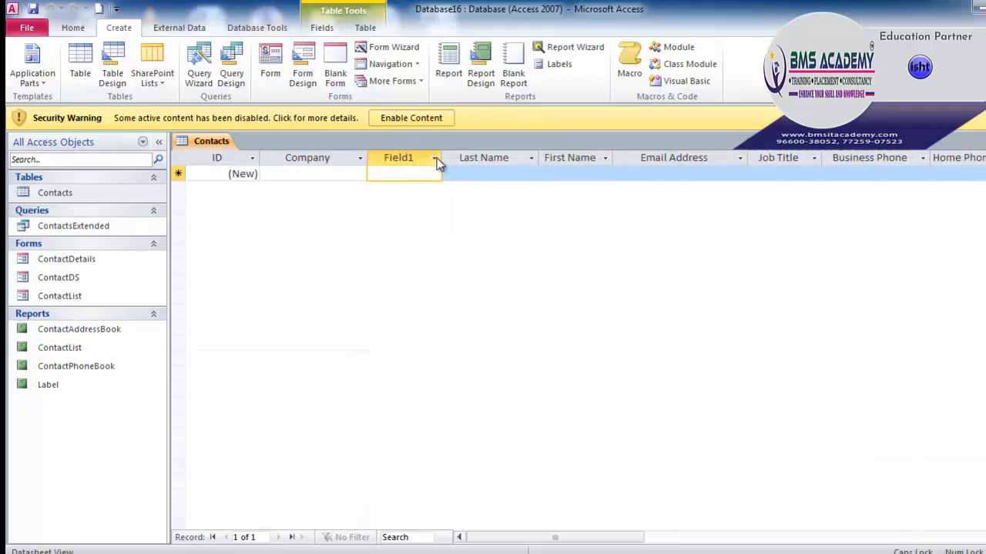
double_click(414, 157)
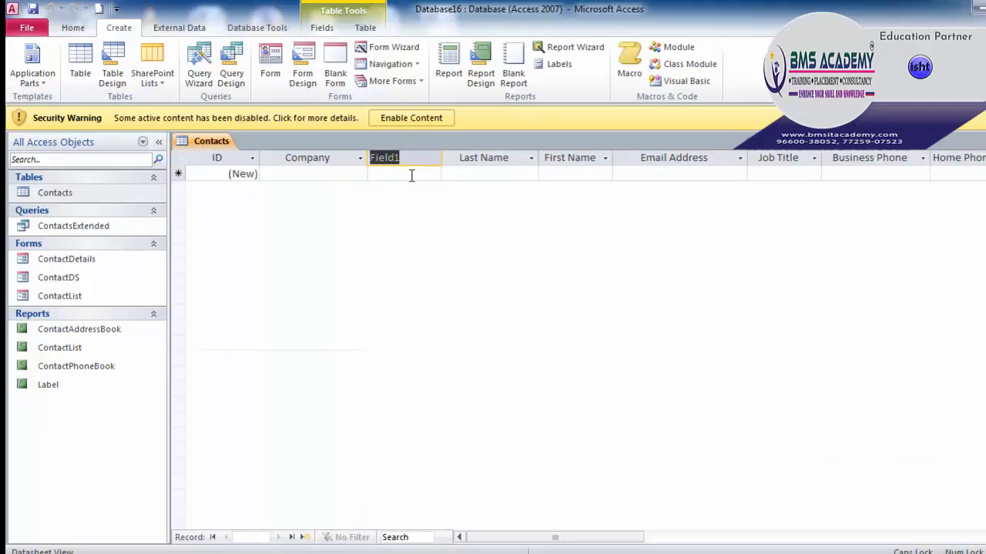
key("BackSpace")
type("Dept")
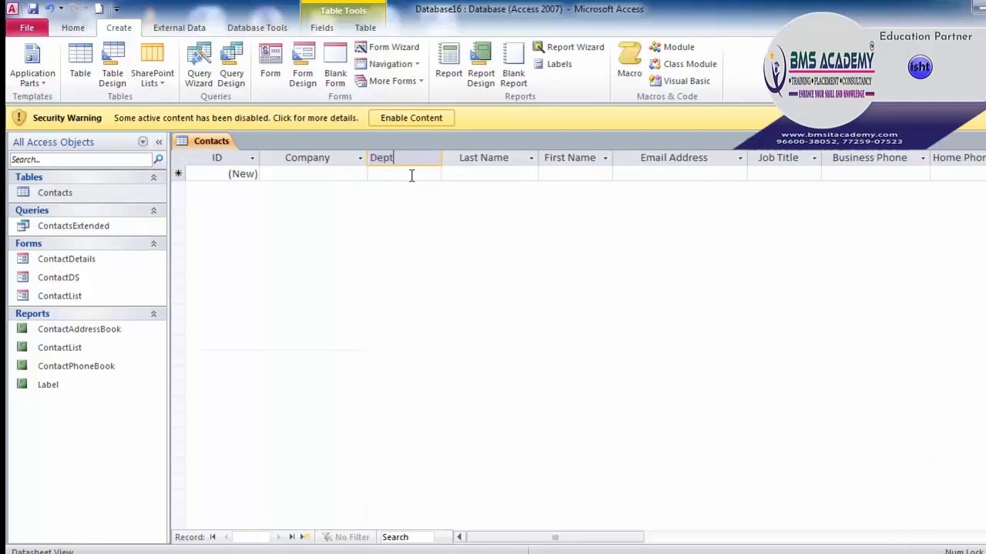
type("t")
key("Return")
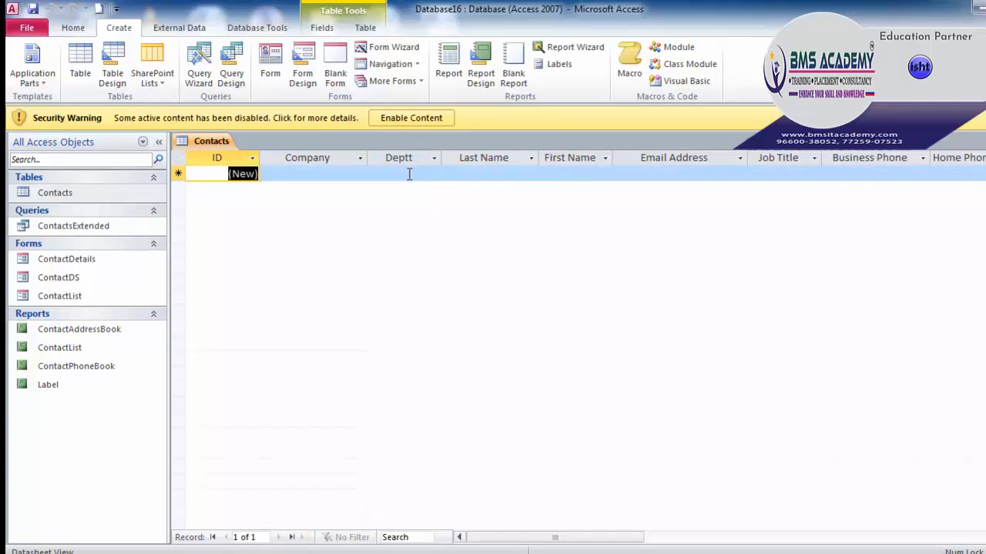
Step: Check the new Deptt field and its properties next to Last Name
left_click(409, 174)
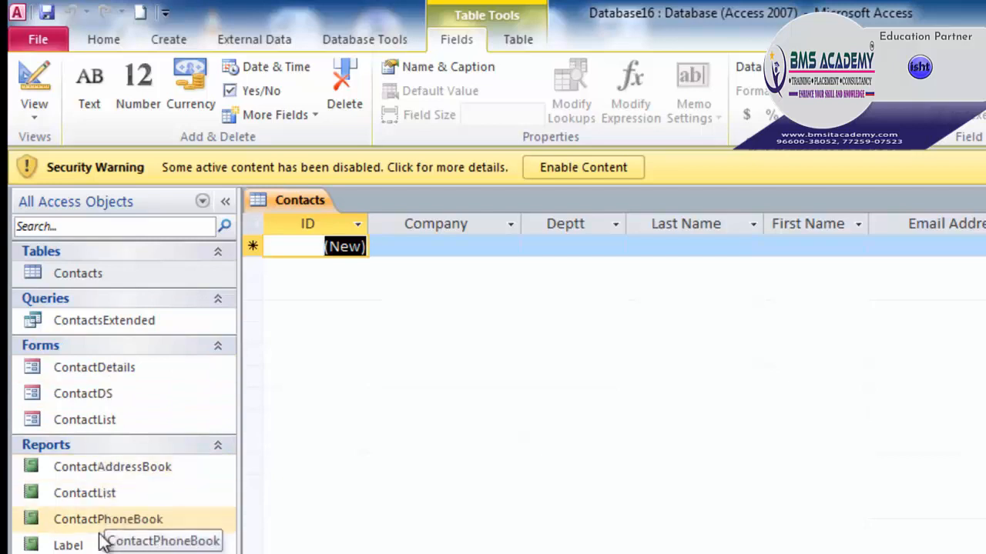
left_click(413, 245)
left_click(576, 243)
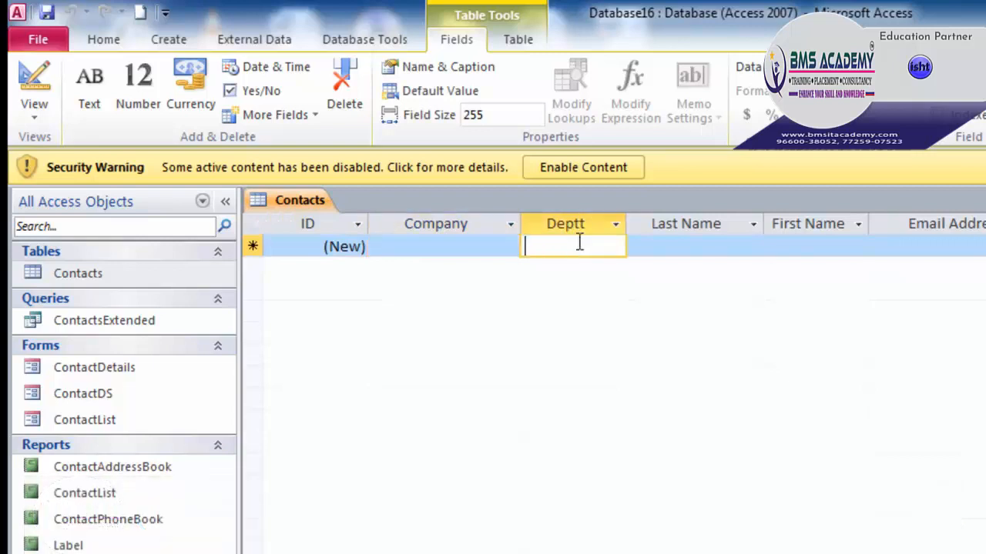
left_click(683, 243)
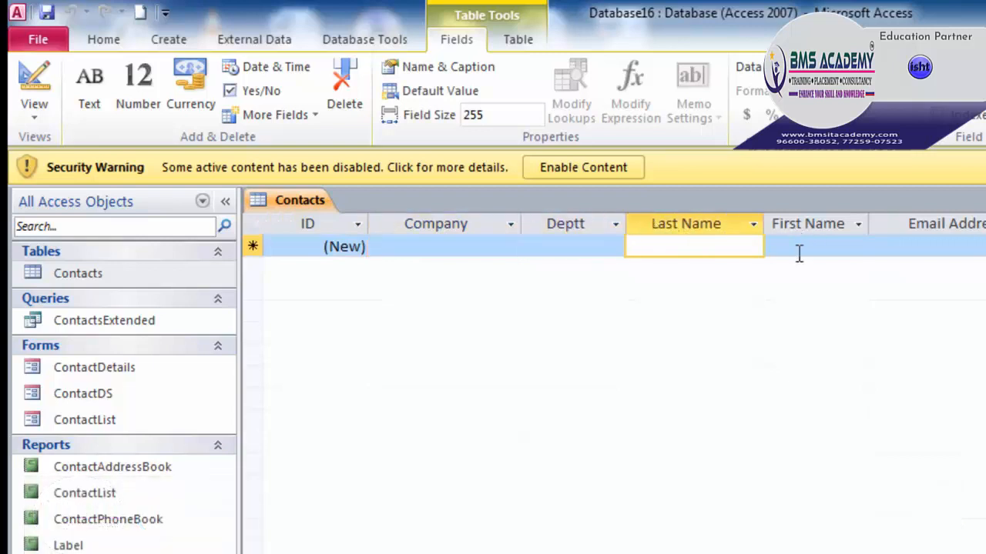